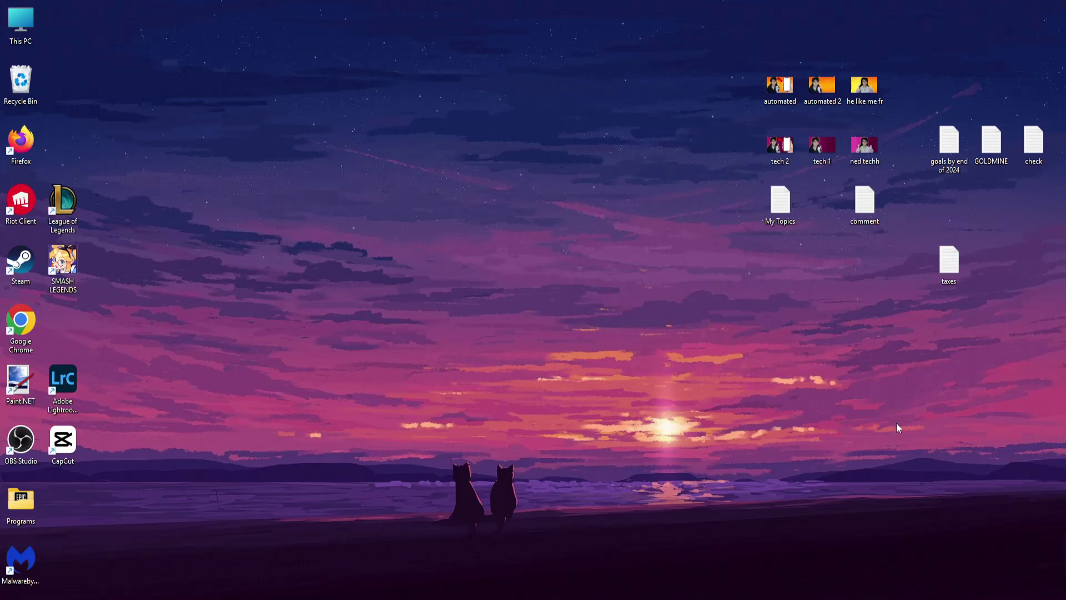
Show the hidden system-tray icons to reveal the Epic Games Launcher
key("super+b")
key("Return")
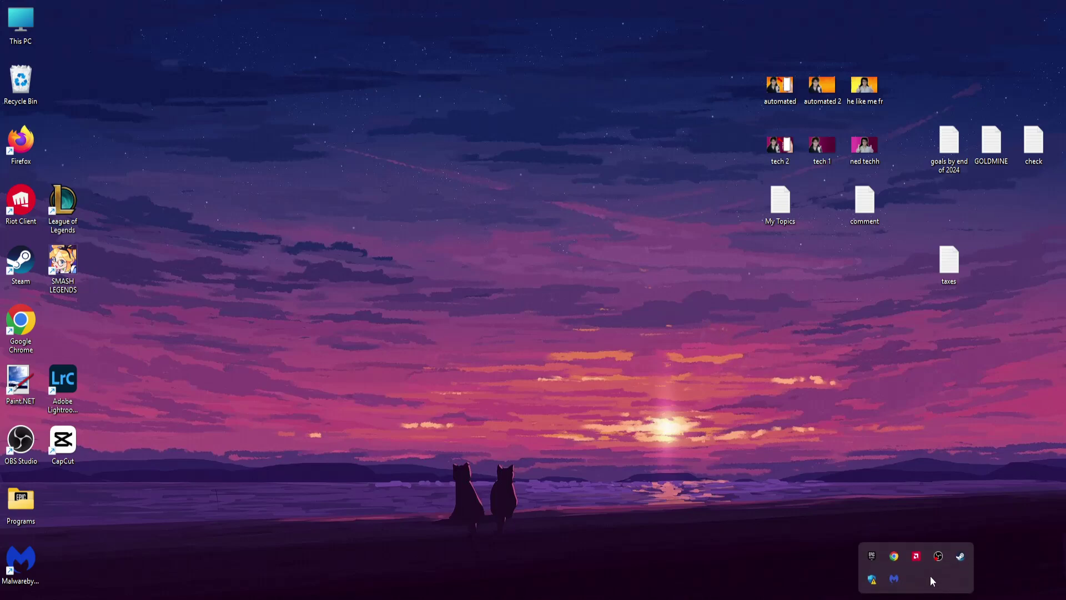
Open Fortnite's install folder through the Epic Games Launcher library's Manage options
left_click(874, 556)
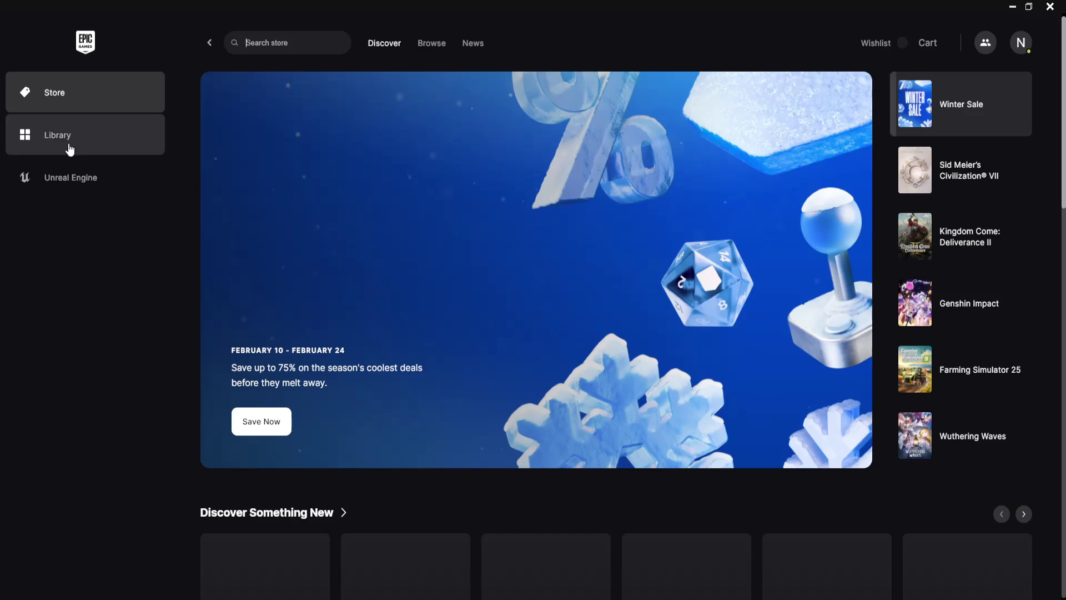
left_click(72, 142)
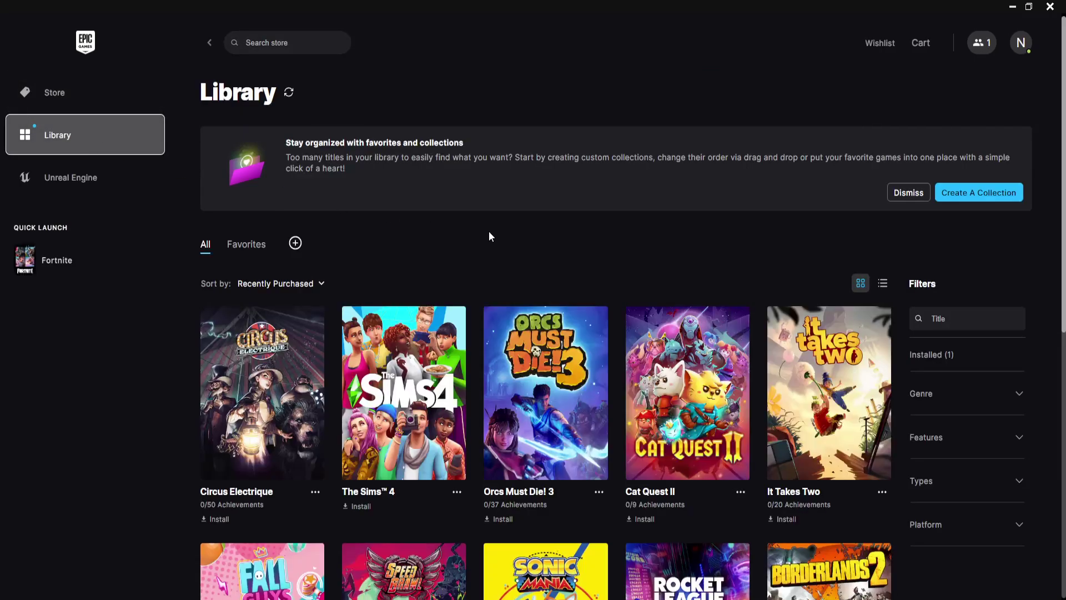
scroll(489, 231, "down", 3)
scroll(489, 231, "down", 2)
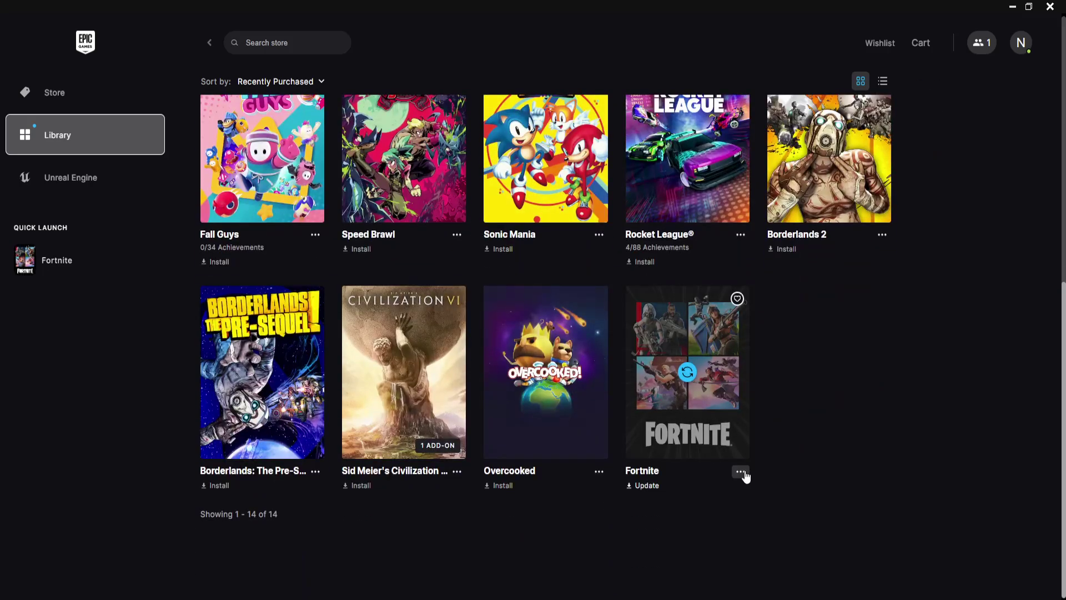
left_click(741, 472)
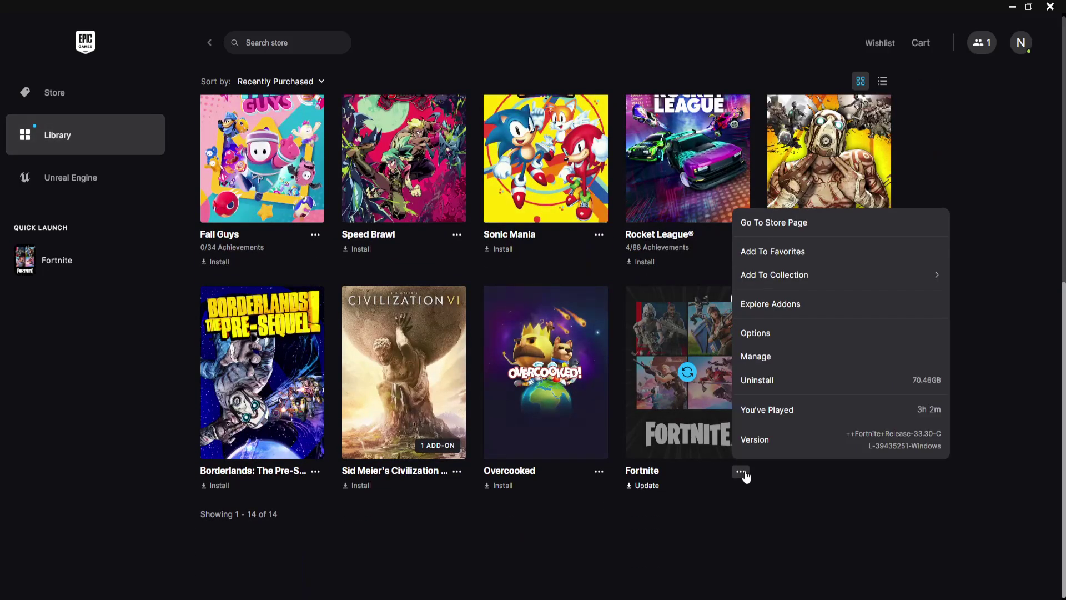
left_click(768, 357)
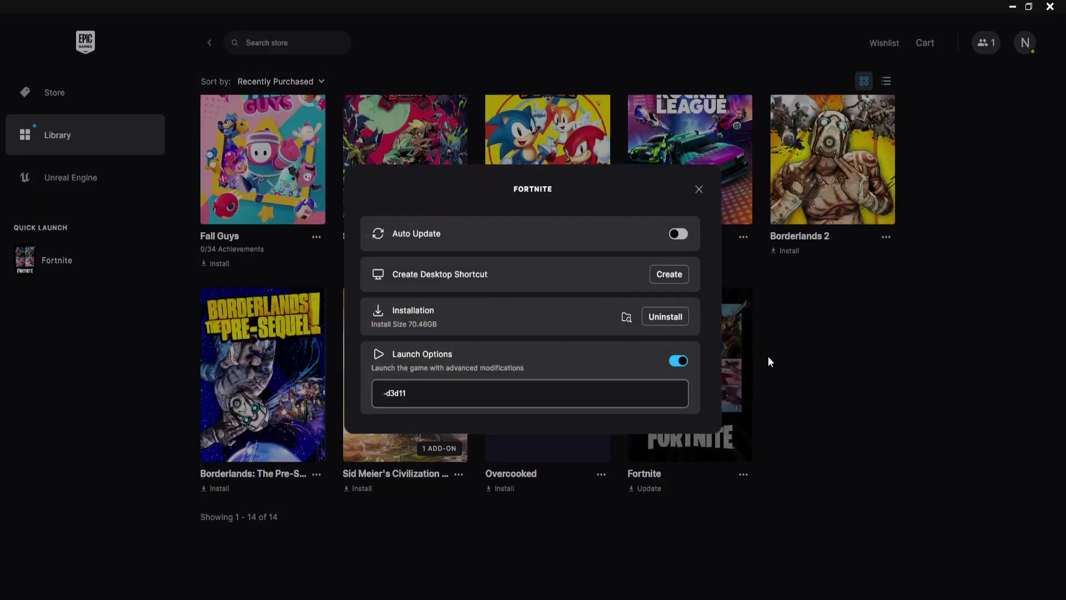
left_click(628, 318)
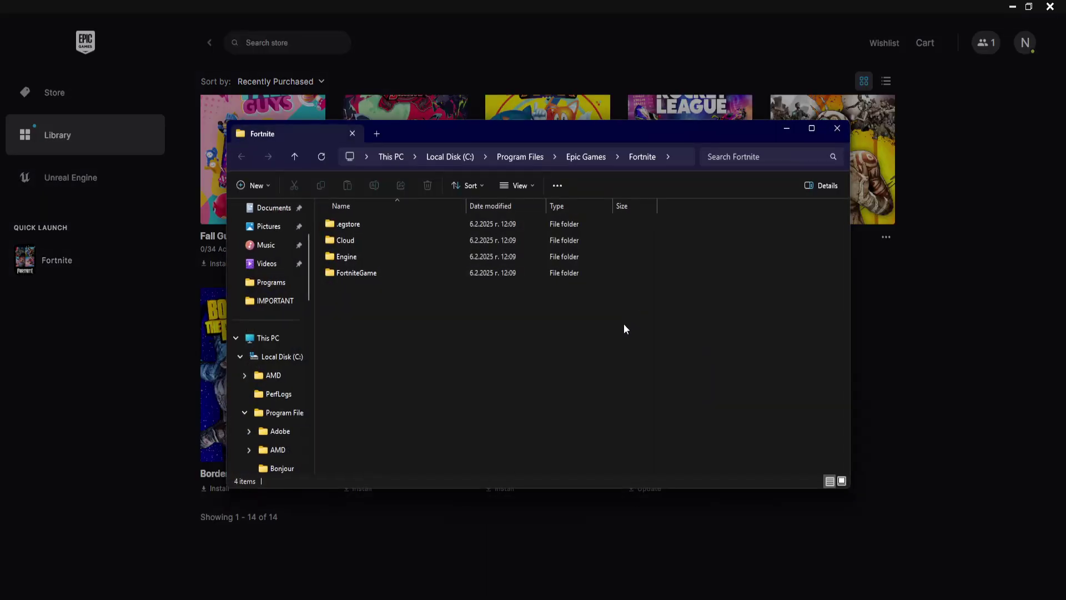
Browse to FortniteGame\Binaries\Win64\EasyAntiCheat and select EasyAntiCheat_EOS_Setup
double_click(365, 273)
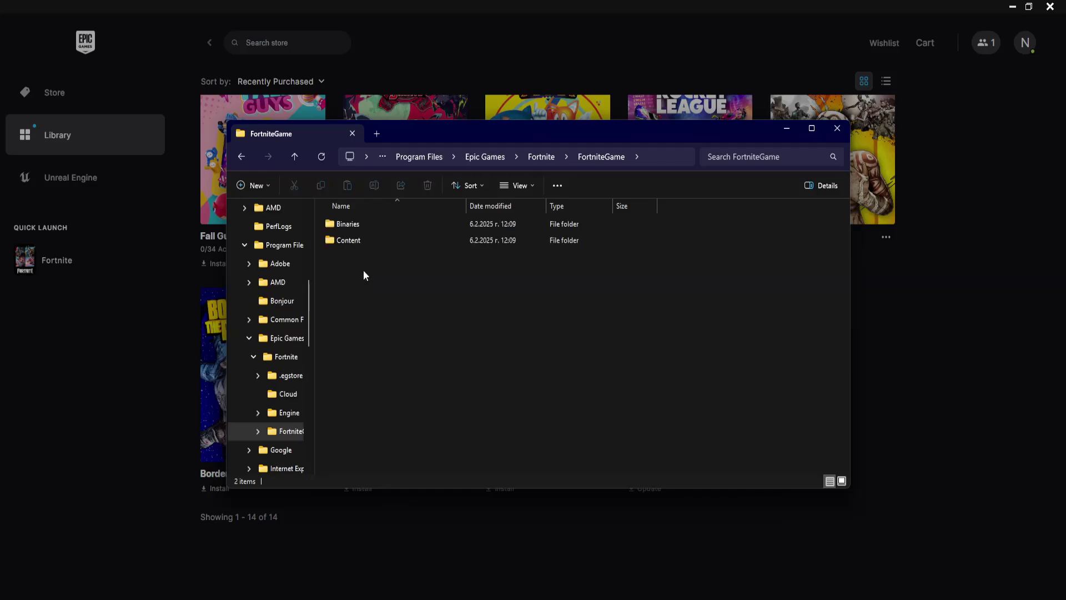
double_click(356, 224)
double_click(363, 240)
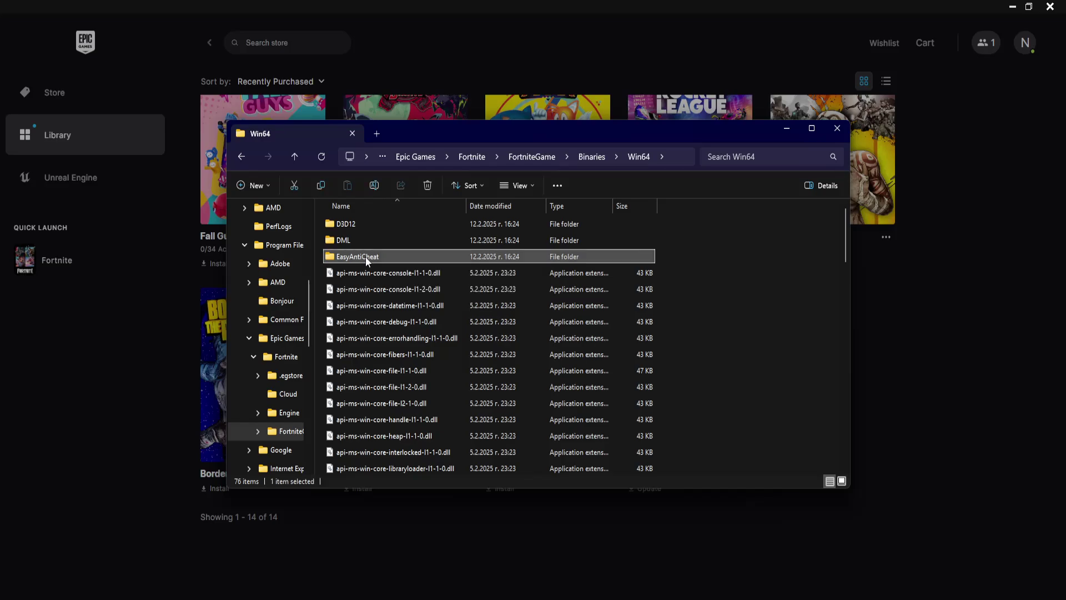
double_click(365, 256)
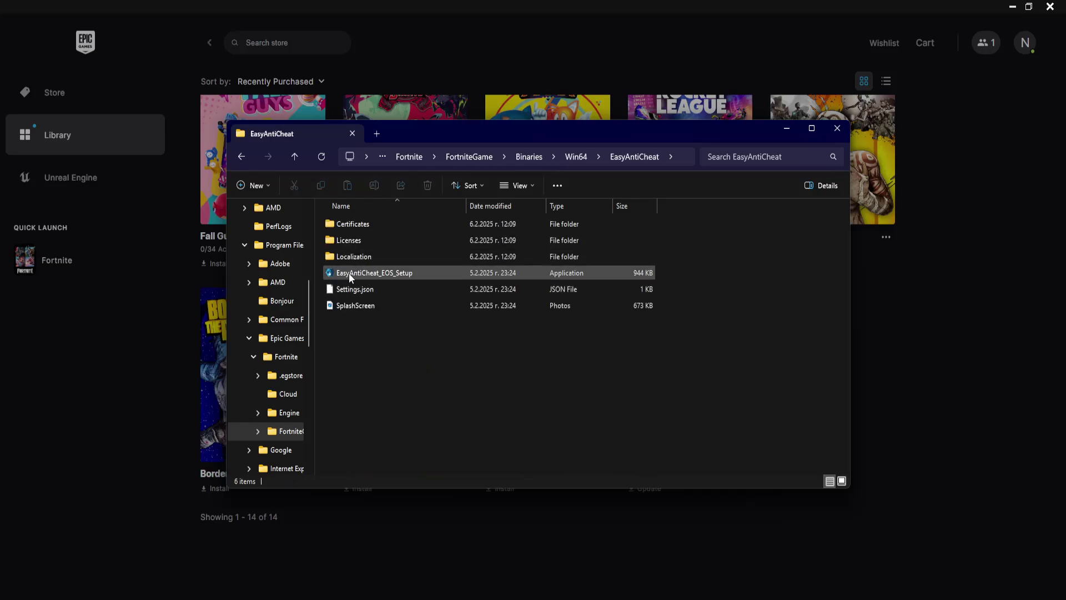
left_click(377, 275)
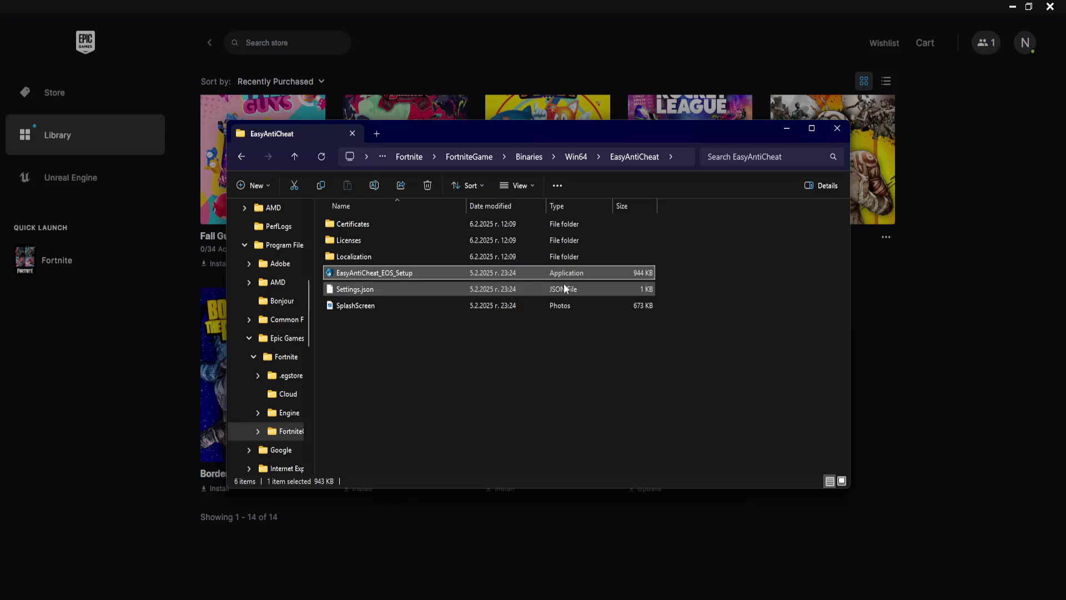
Set EasyAntiCheat_EOS_Setup to Windows 8 compatibility, no fullscreen optimizations, run as administrator
right_click(380, 272)
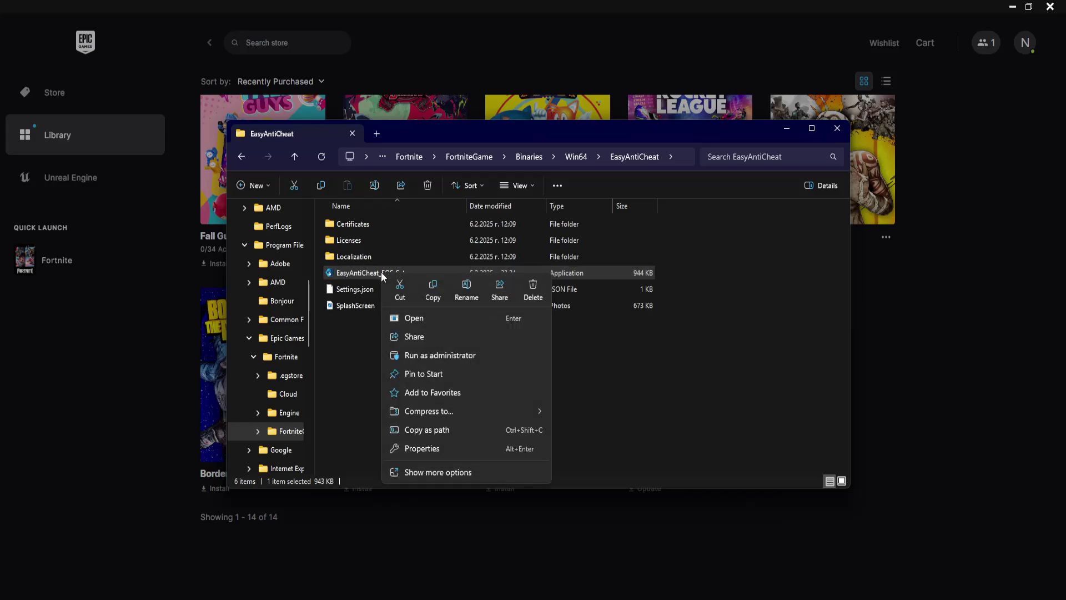
left_click(430, 451)
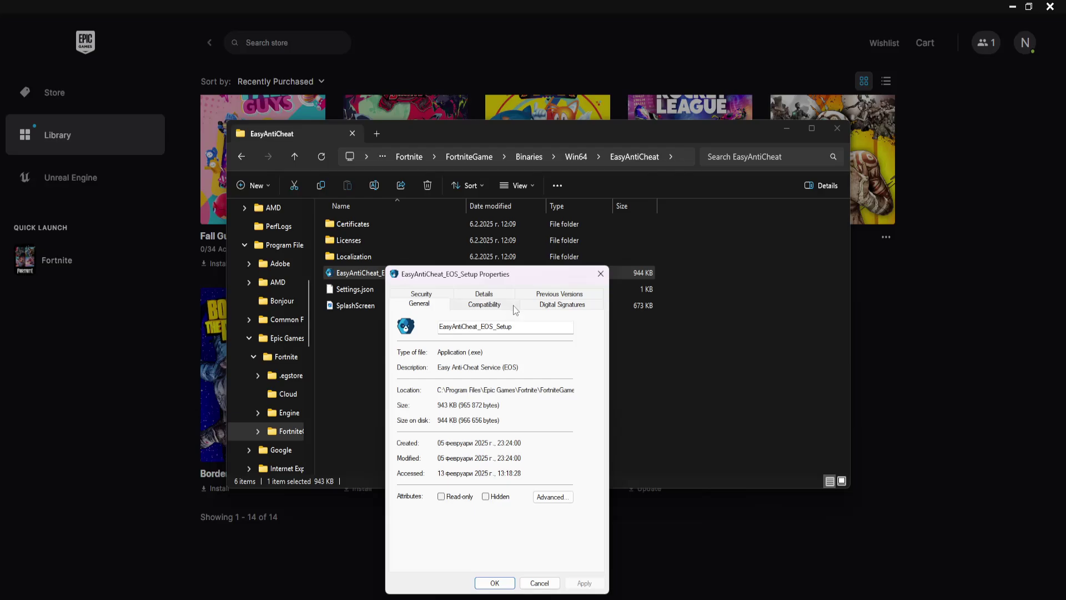
left_click_drag(511, 276, 792, 197)
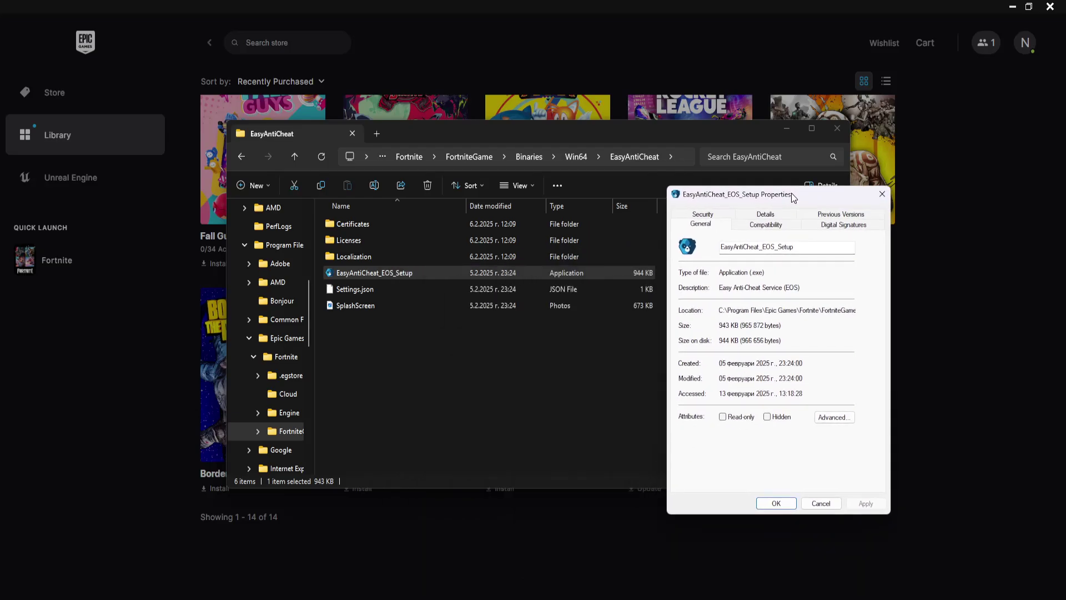
left_click(761, 226)
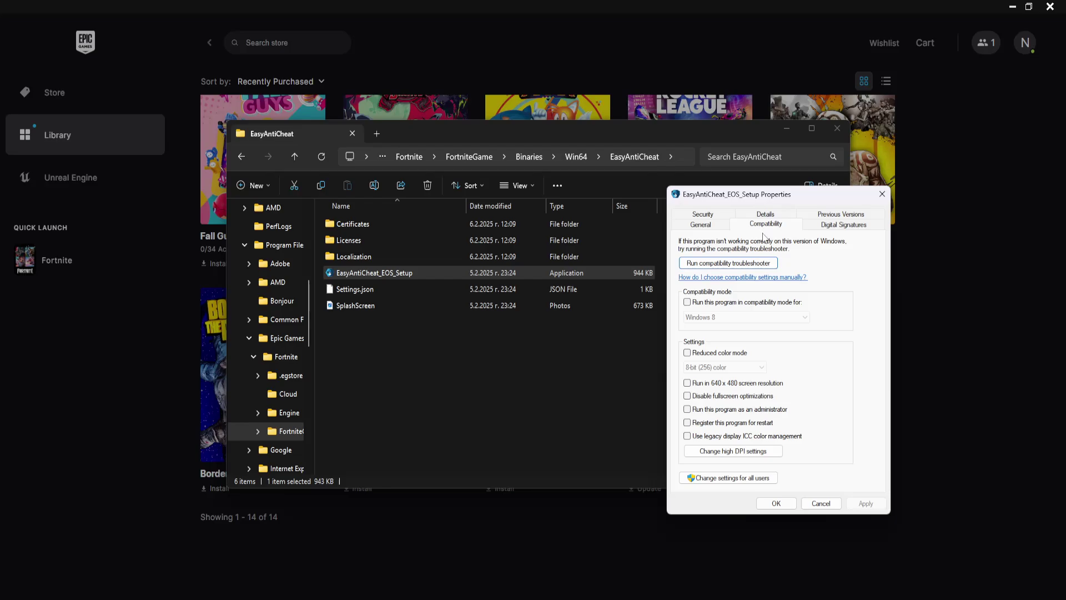
left_click(688, 303)
left_click(697, 304)
left_click(721, 317)
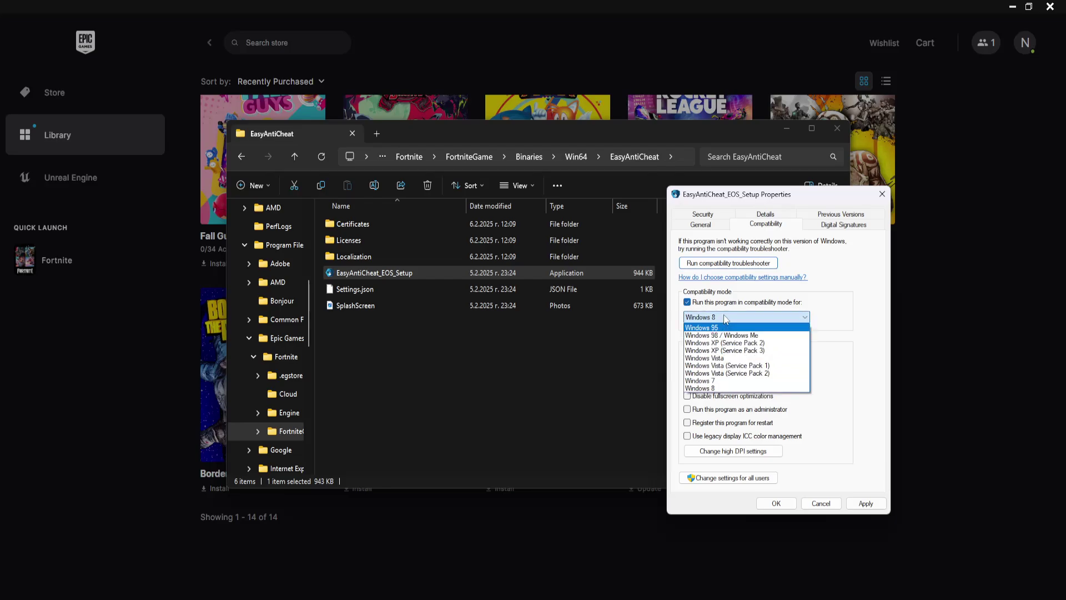
left_click(725, 317)
left_click(705, 400)
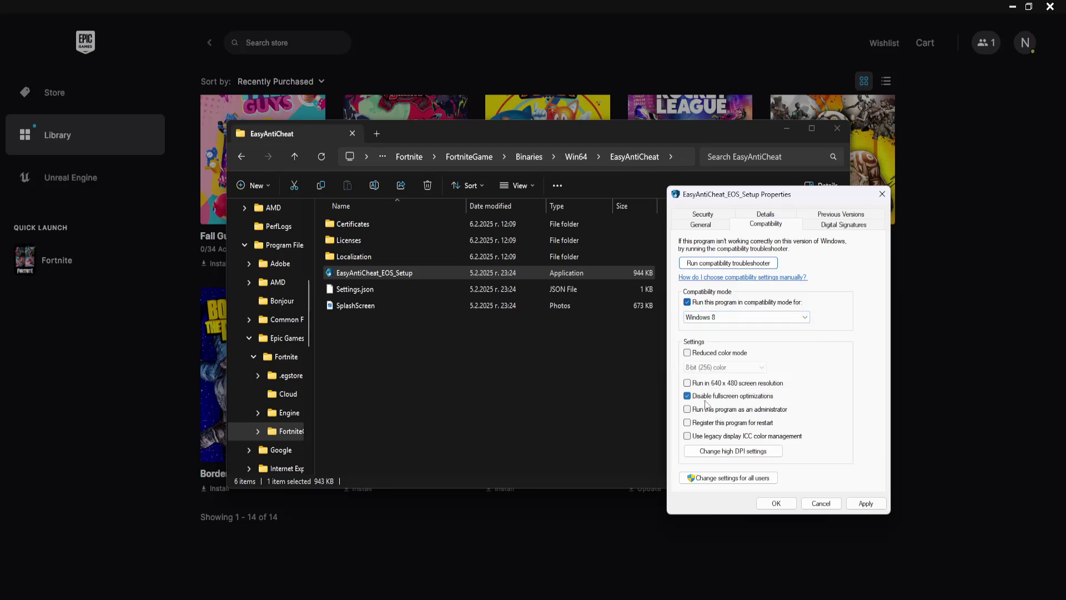
left_click(728, 414)
left_click(868, 504)
left_click(776, 503)
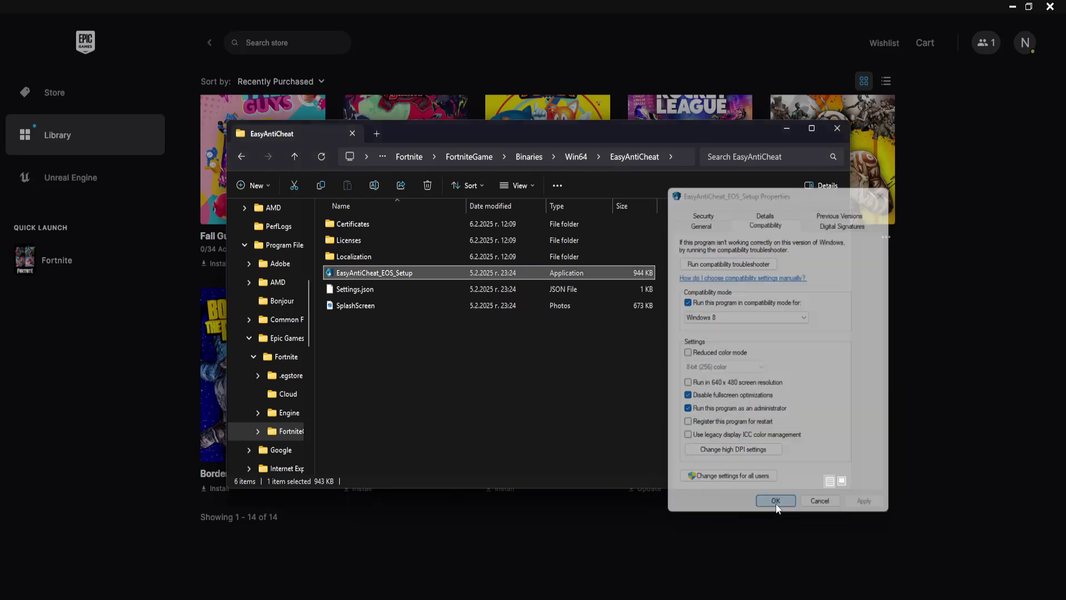
Close File Explorer and bring up Windows search
right_click(479, 354)
mouse_move(518, 404)
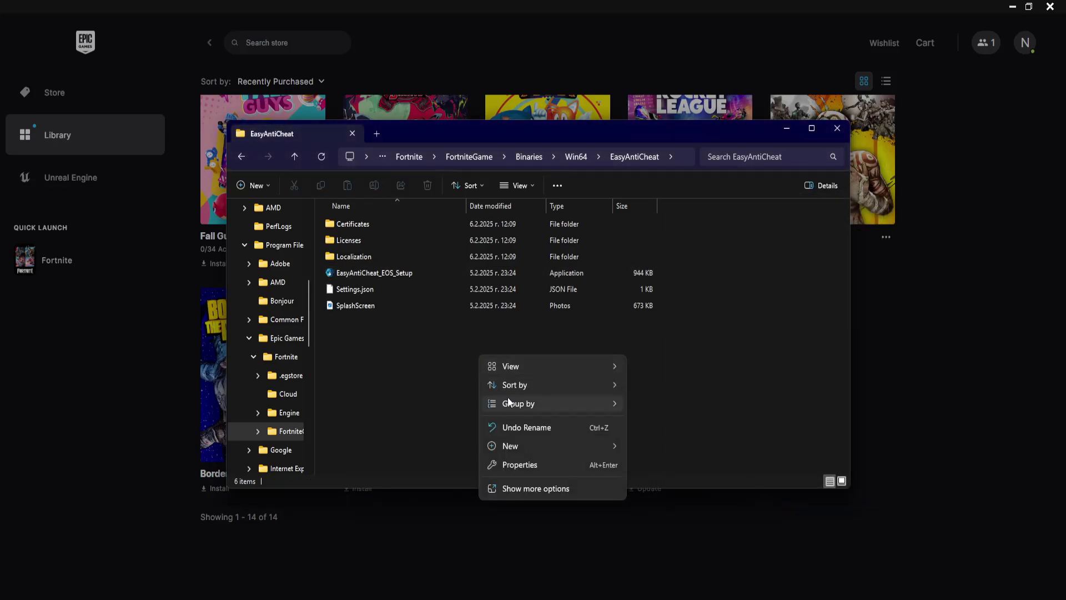
left_click(838, 131)
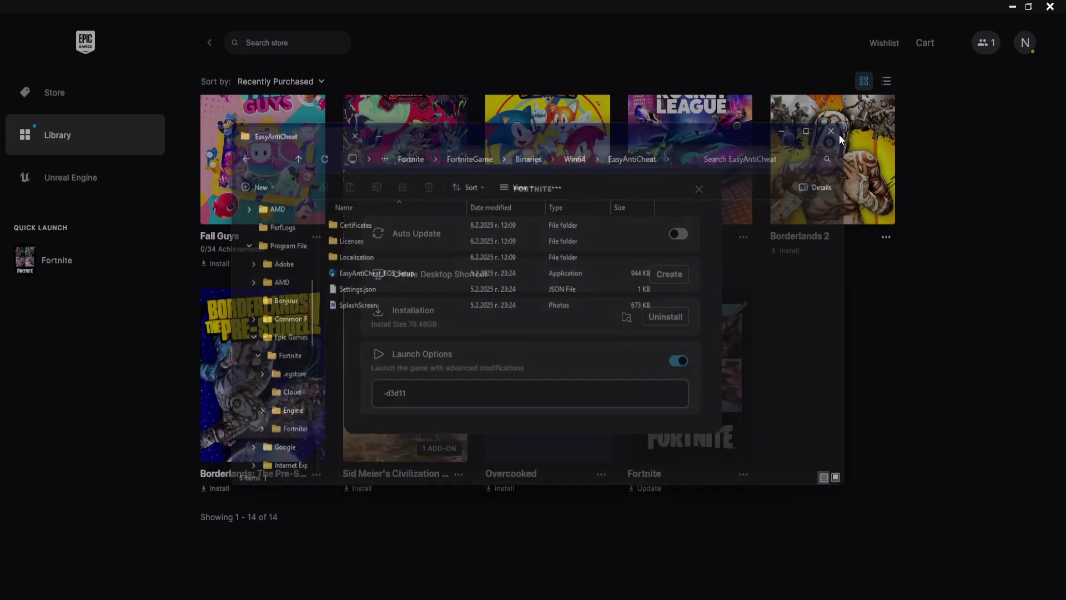
key("super+s")
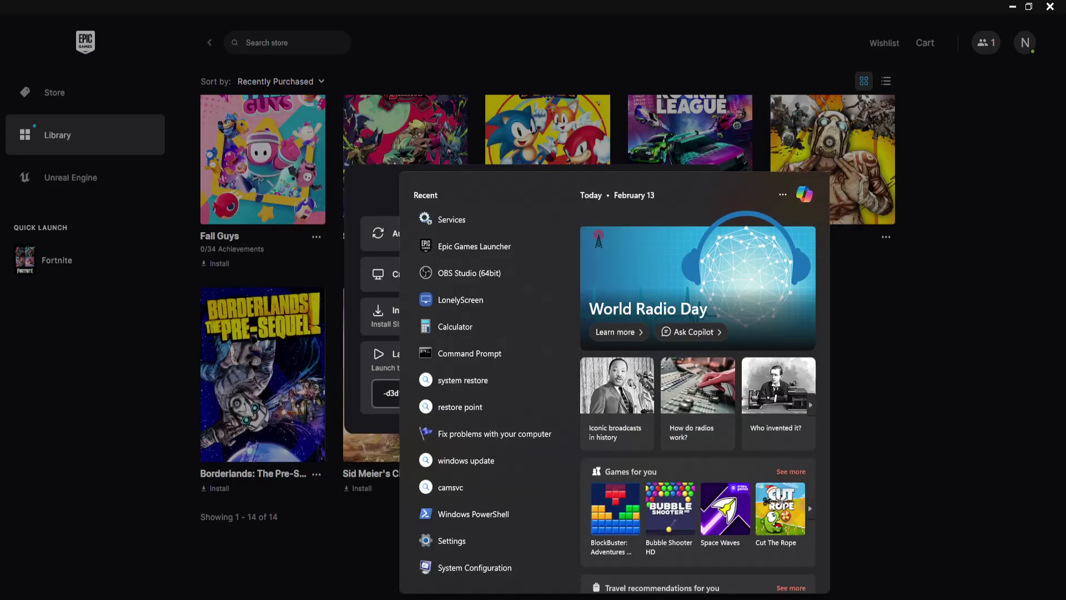
type("se")
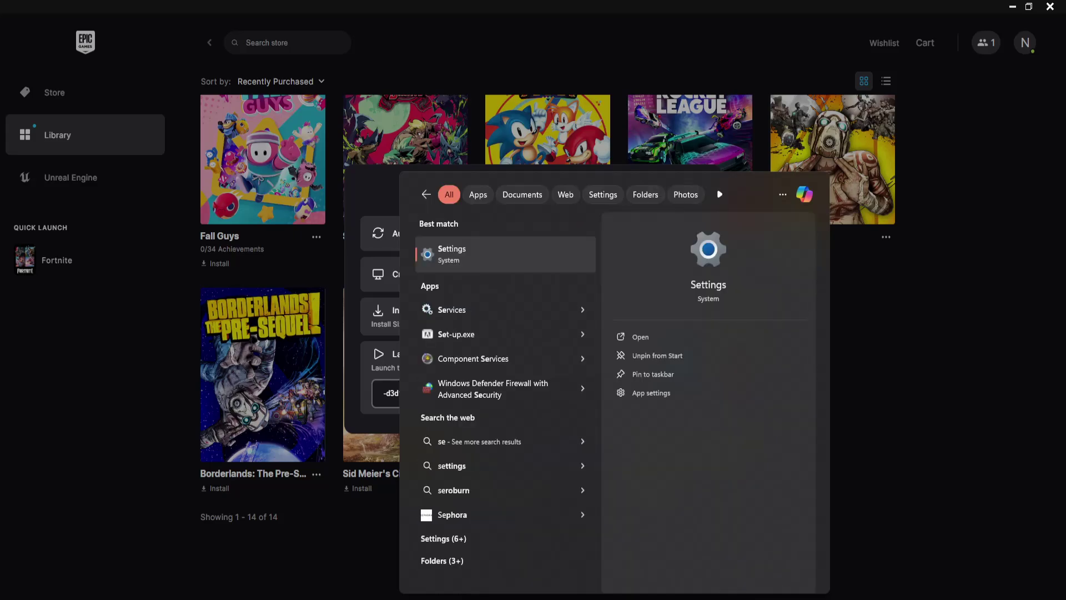
type("rvices")
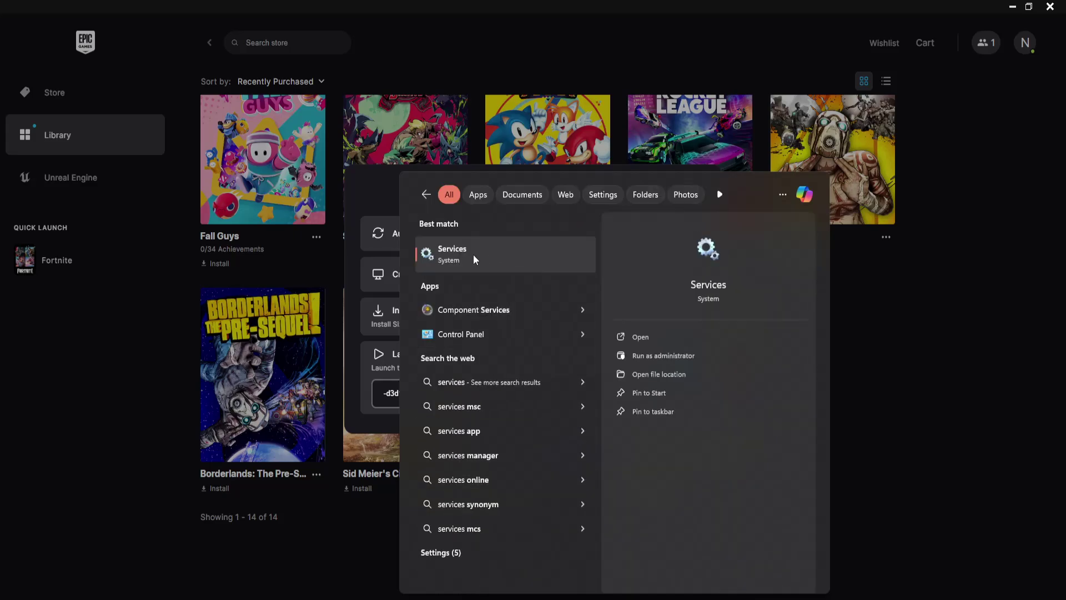
Launch the Services console and select Epic Online Services, currently stopped with Manual startup
left_click(473, 254)
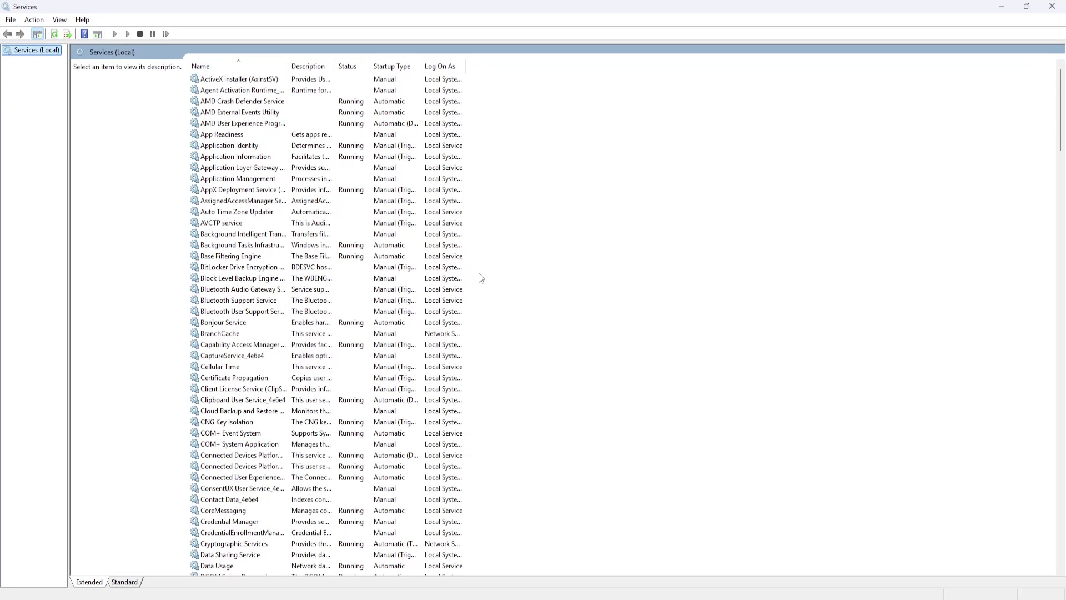
left_click(252, 158)
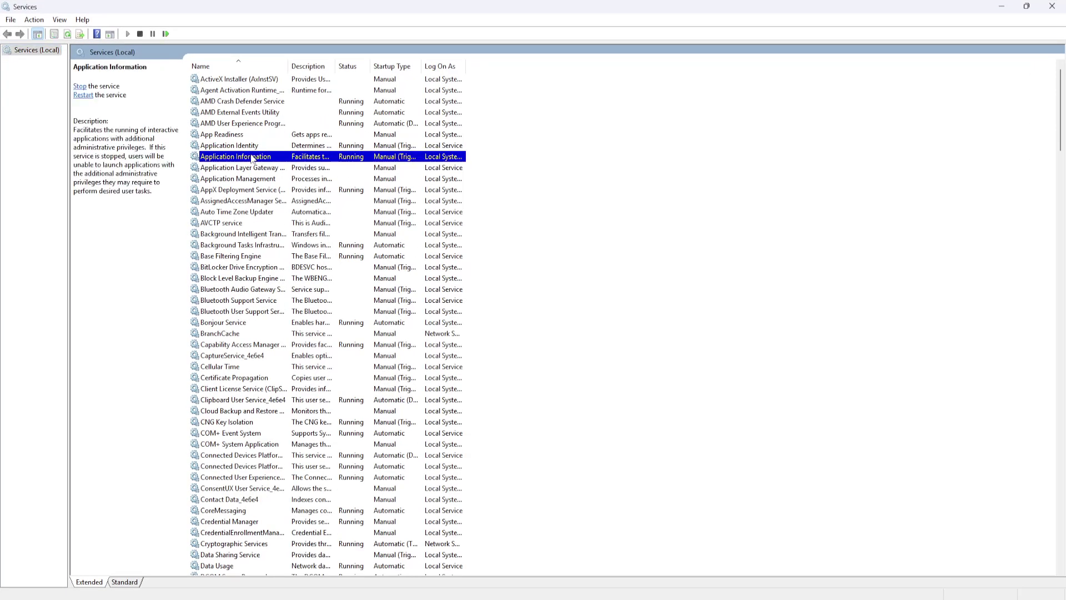
key("e")
key("Down")
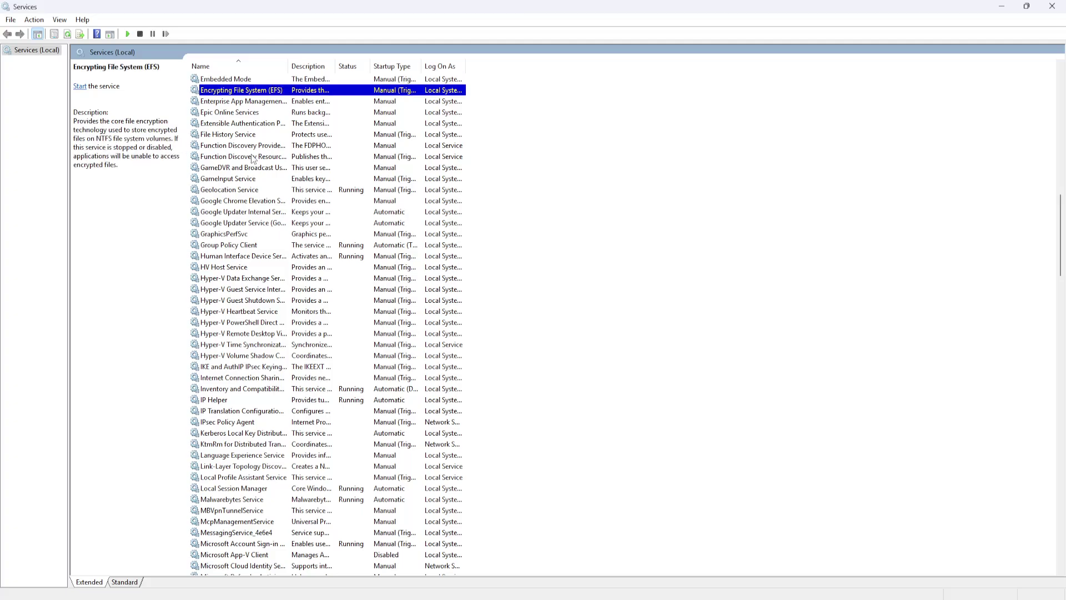
key("Down")
key("Down")
key("Down")
key("e")
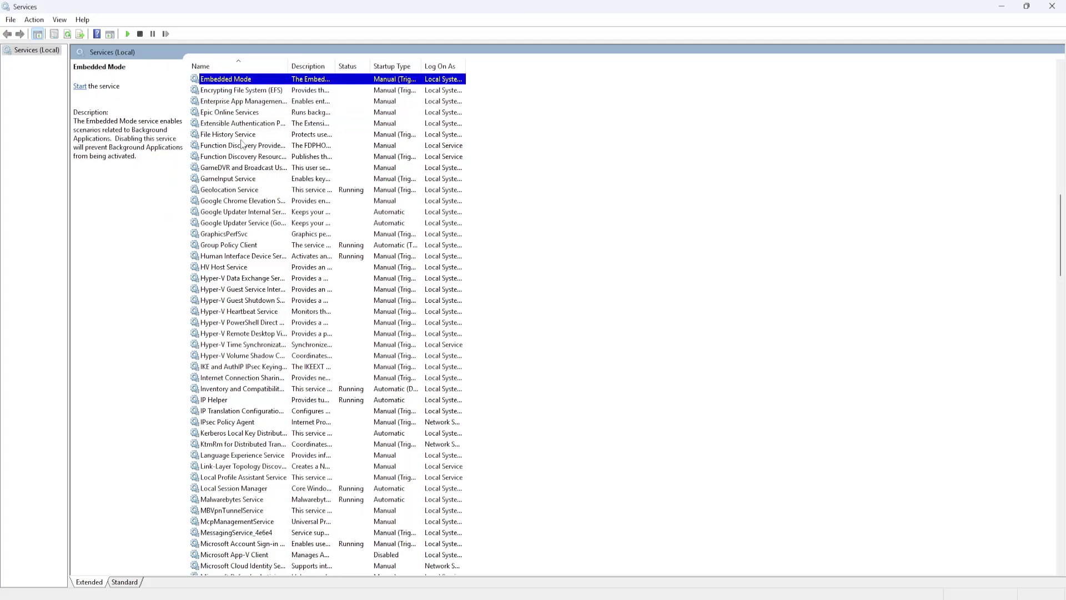
key("Down")
key("Down")
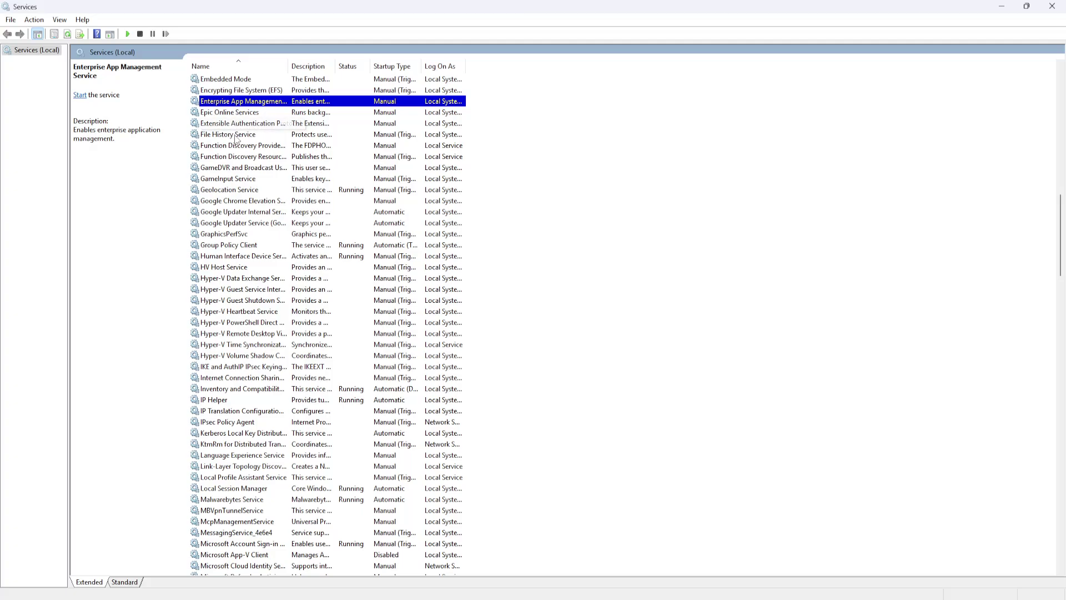
left_click(231, 116)
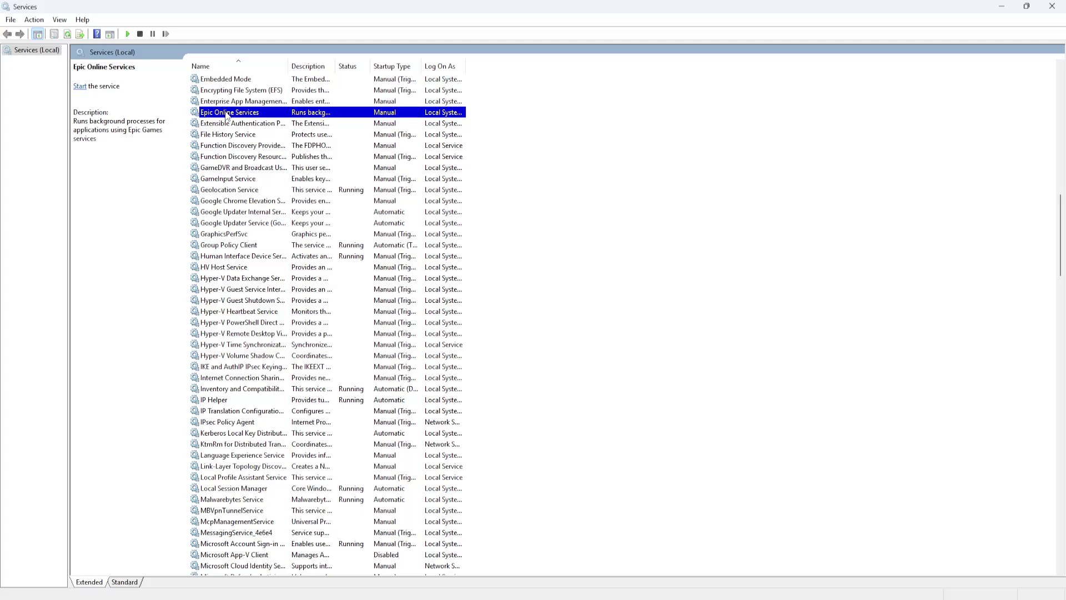
Open Epic Online Services' properties, then close them without changes
right_click(228, 116)
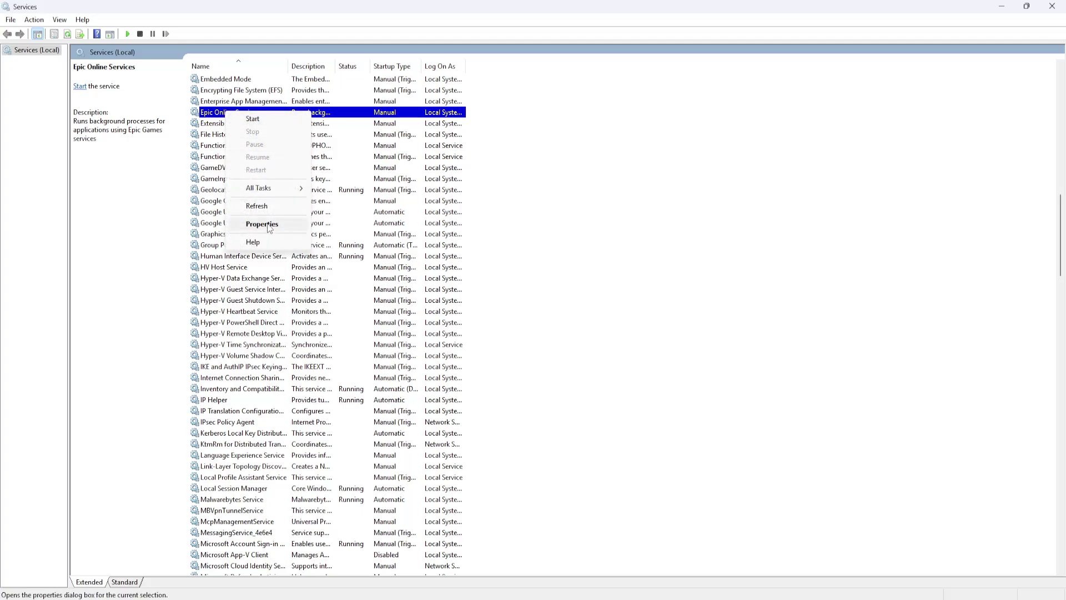
left_click(267, 222)
left_click_drag(491, 178, 614, 159)
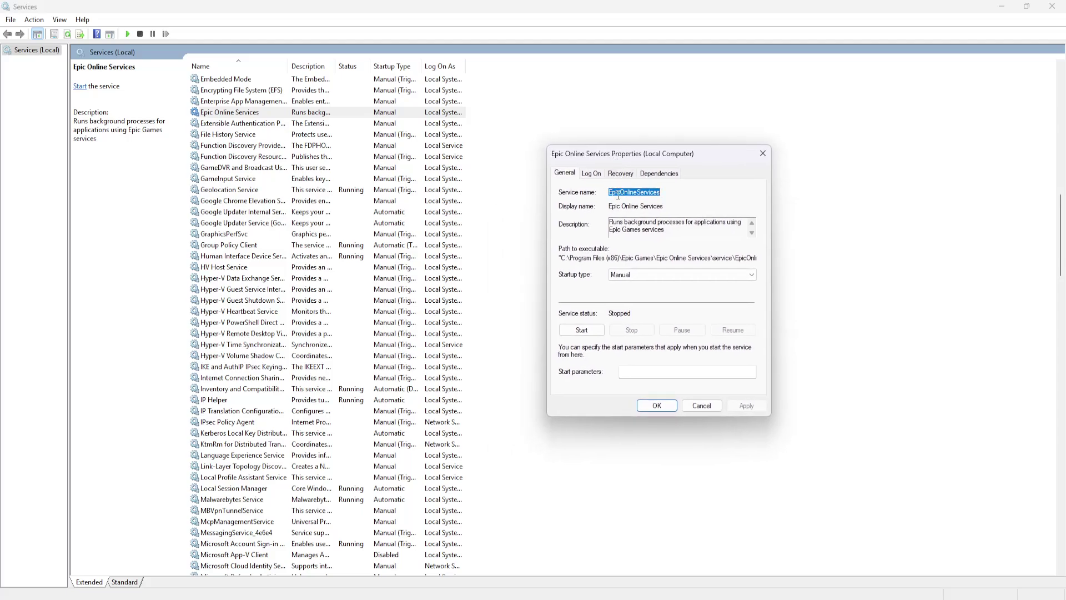
left_click(699, 406)
Set Epic Online Services' startup type to Automatic (Delayed Start) and confirm with OK
left_click(233, 111)
right_click(232, 112)
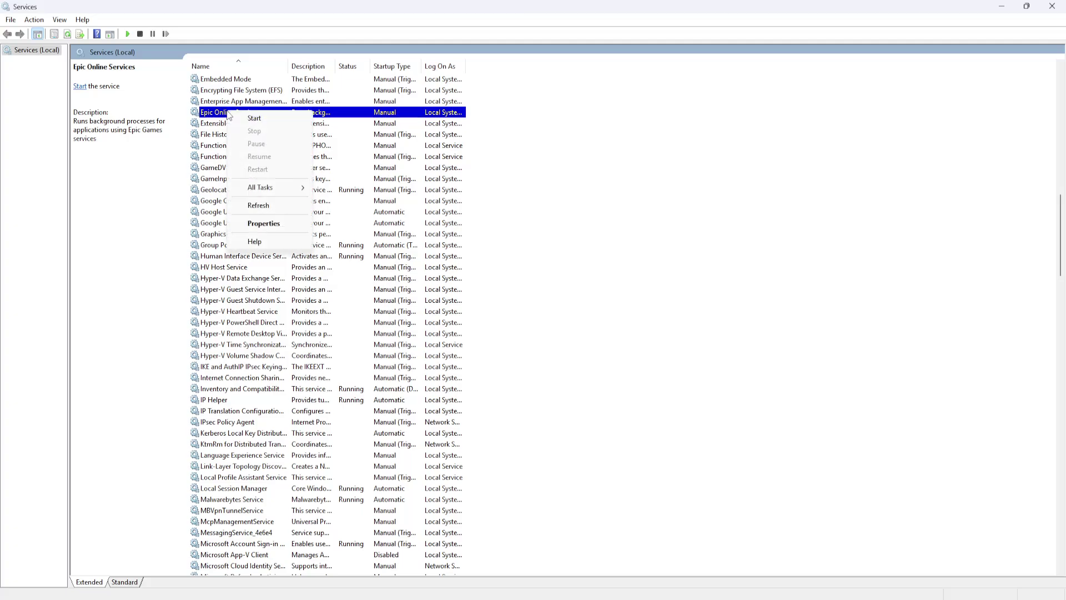
left_click(274, 225)
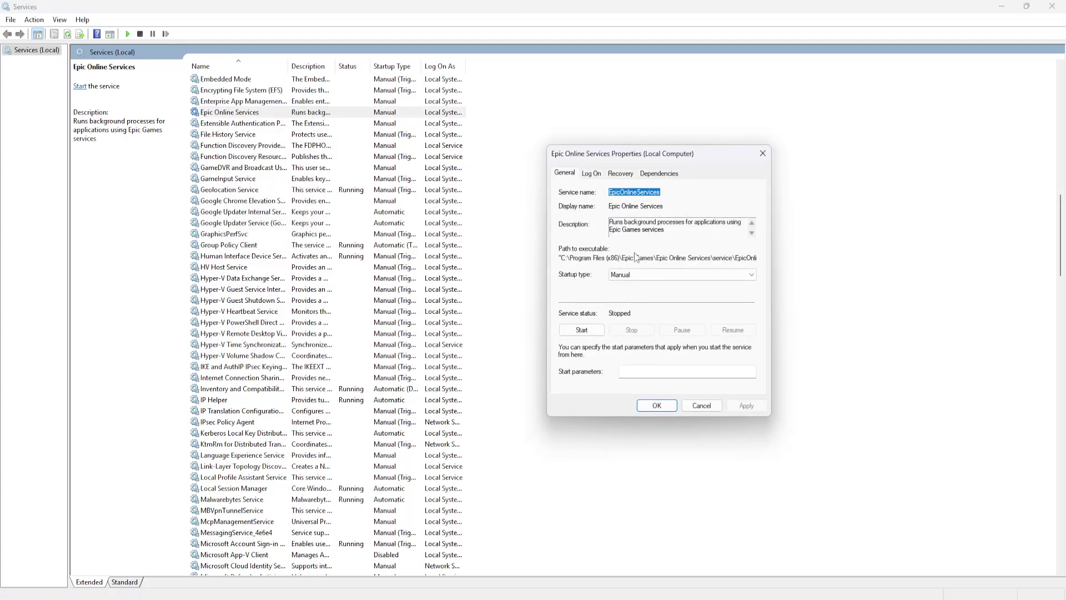
left_click(622, 282)
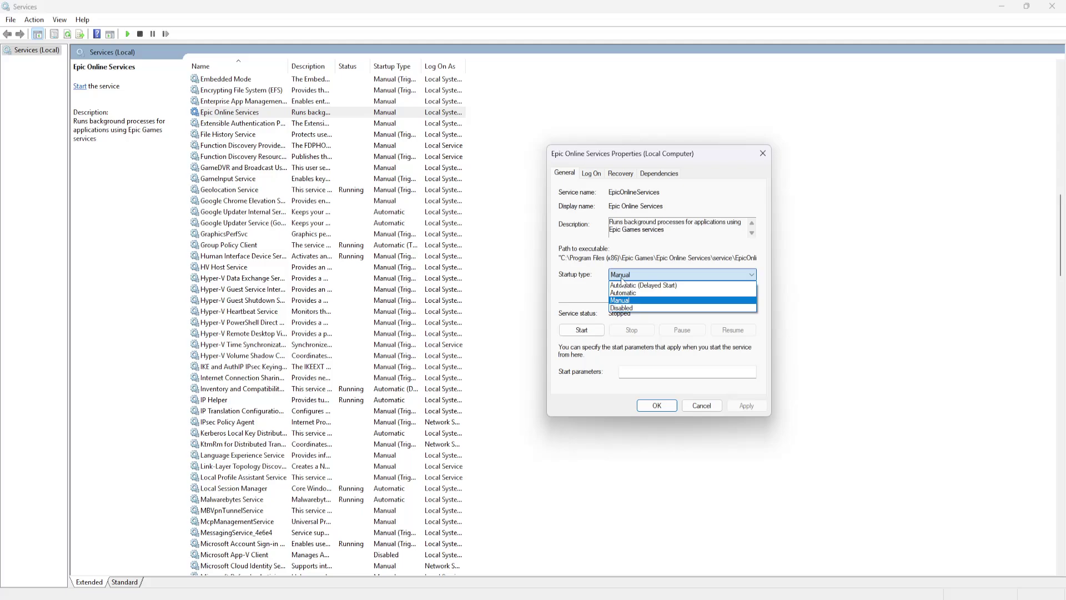
left_click(624, 302)
left_click(631, 278)
left_click(631, 284)
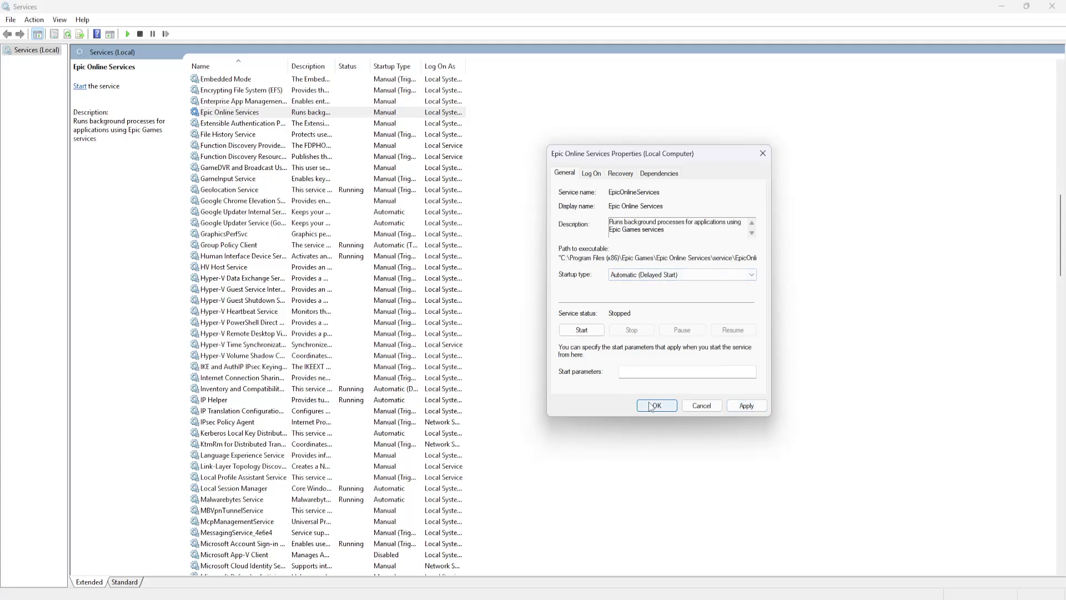
left_click(694, 408)
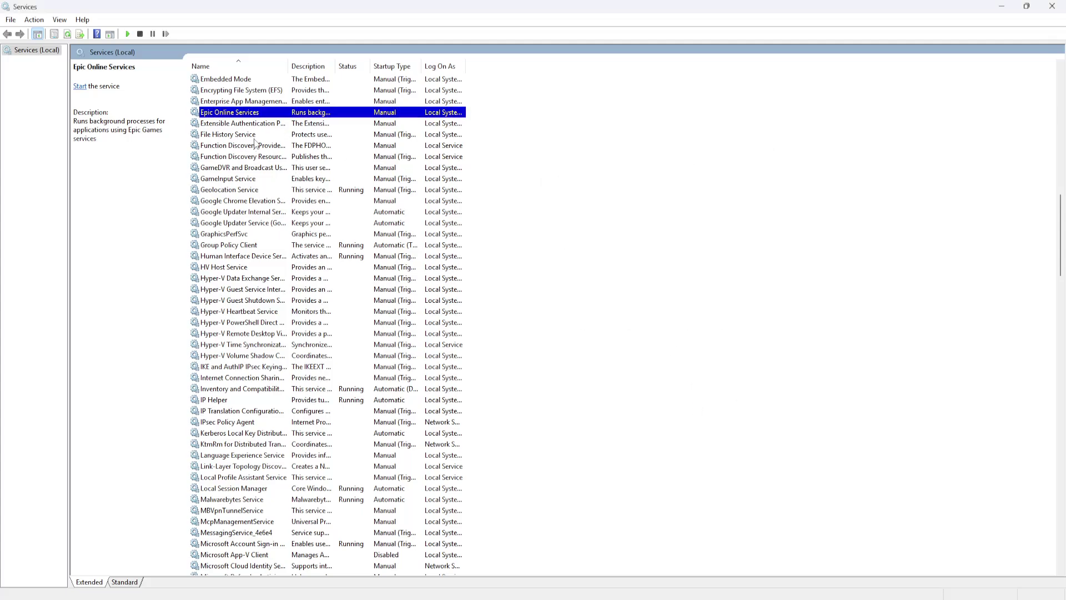
Recheck Epic Online Services' startup type, cancel, and close the Fortnite settings dialog
right_click(233, 116)
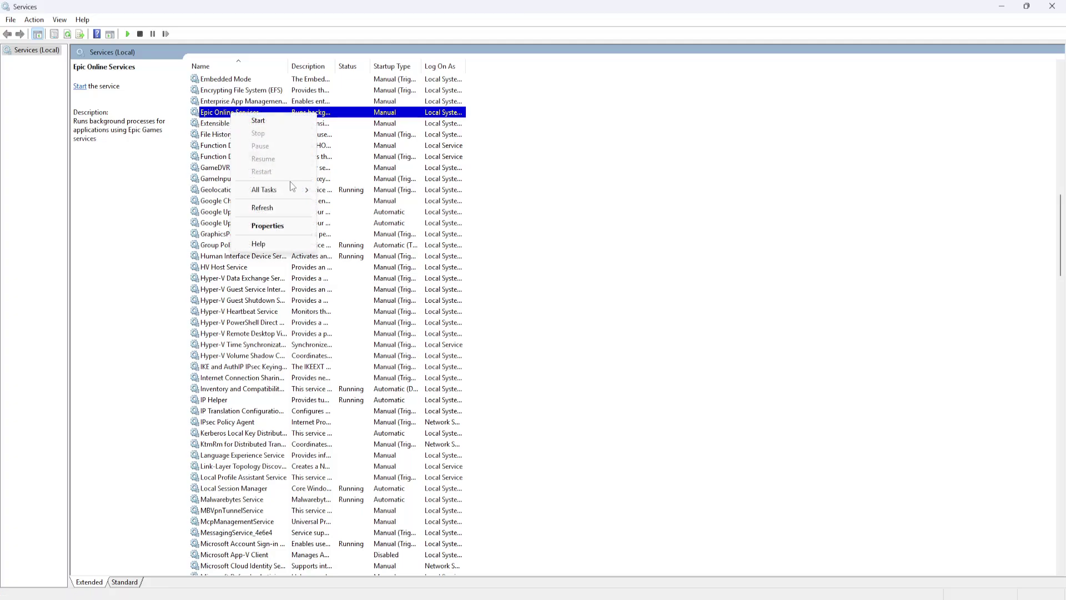
left_click(272, 226)
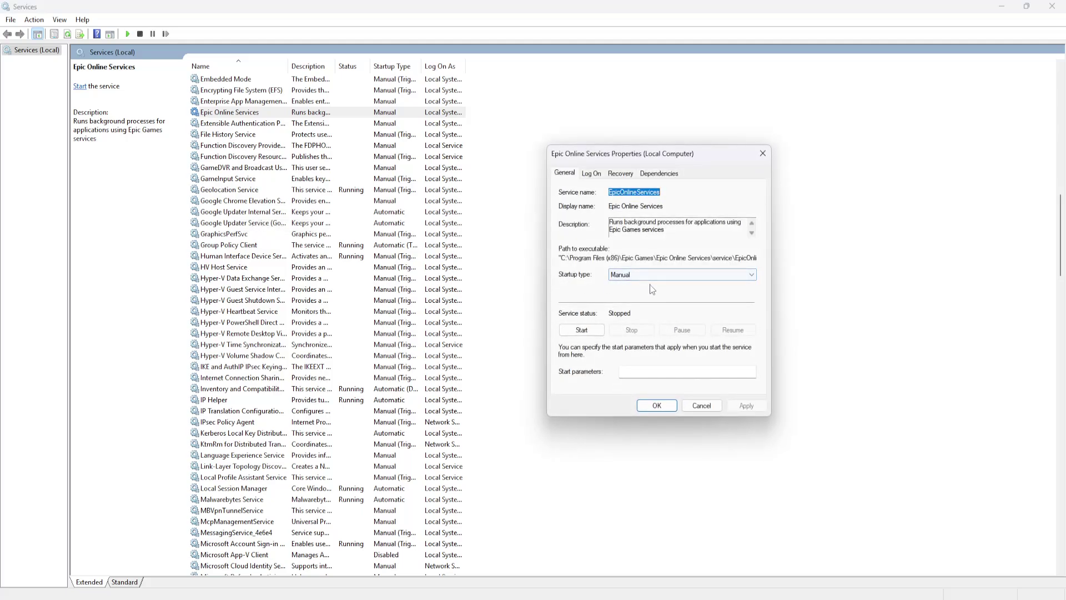
left_click(646, 275)
left_click(641, 273)
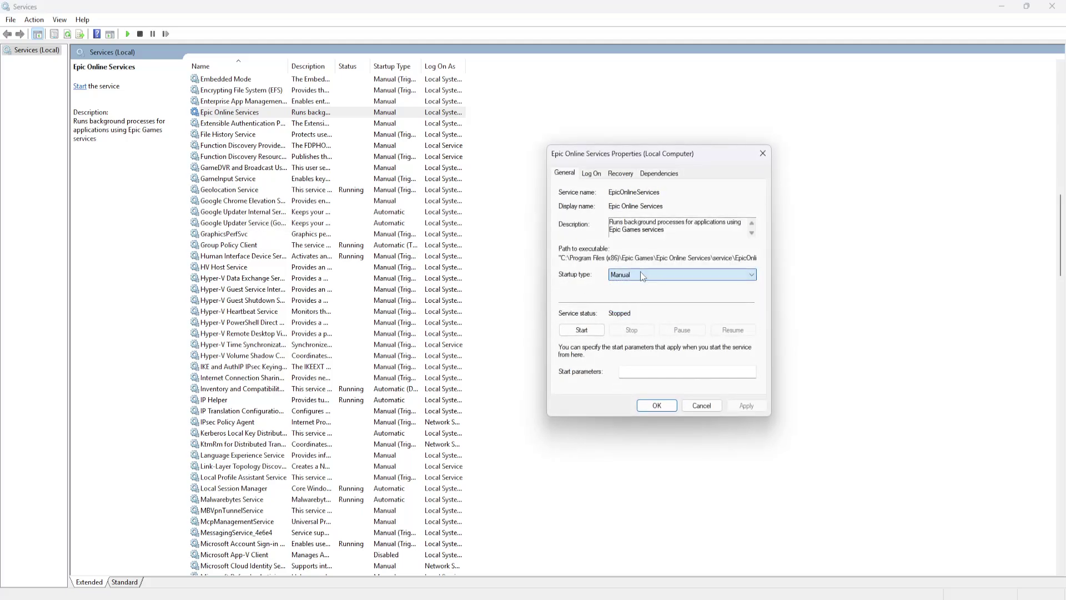
left_click(701, 405)
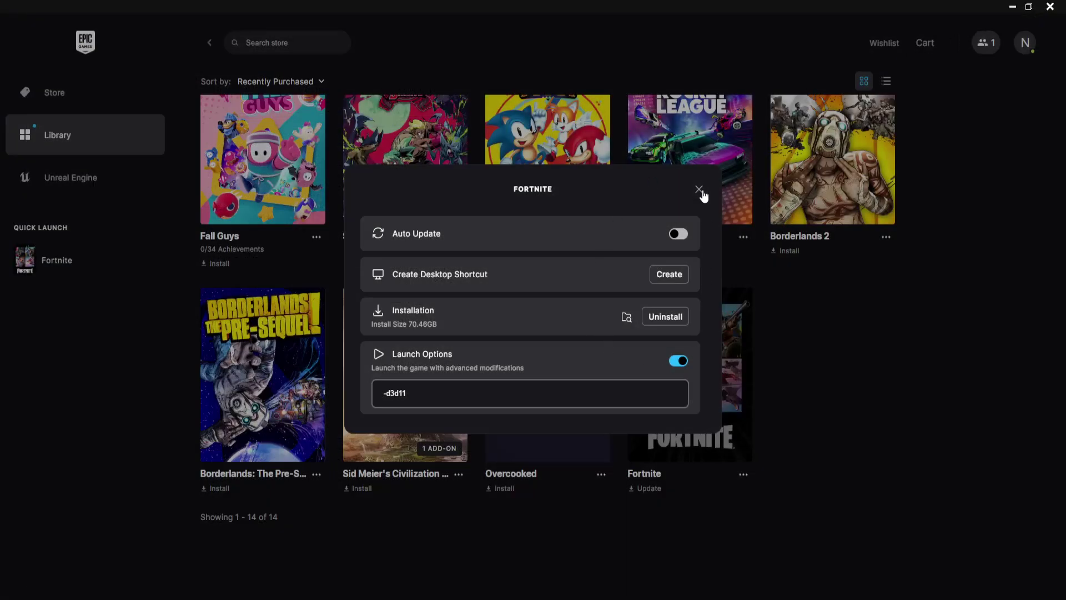
left_click(700, 191)
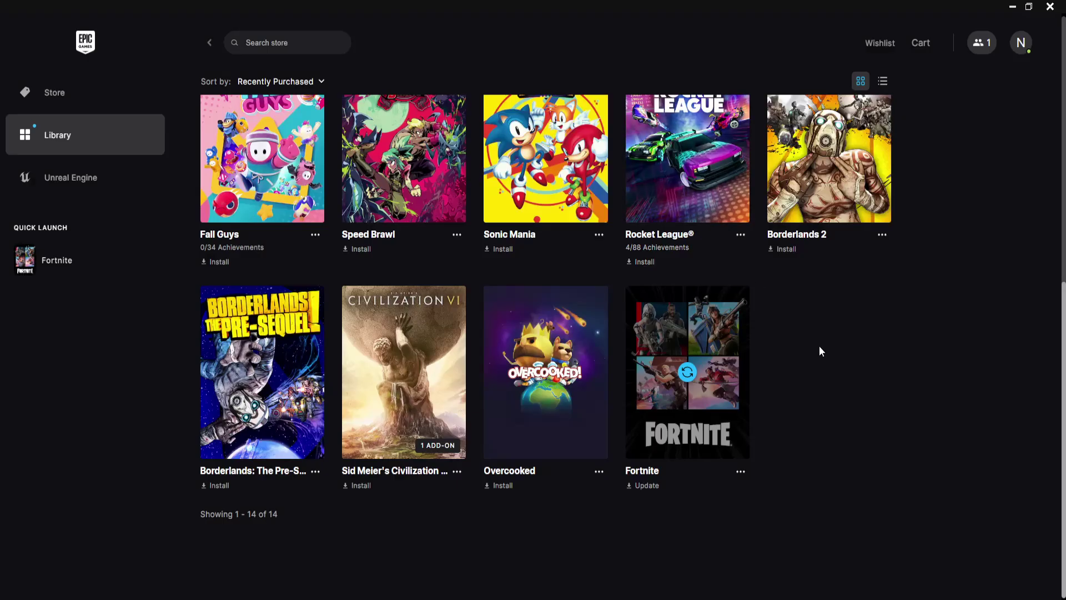